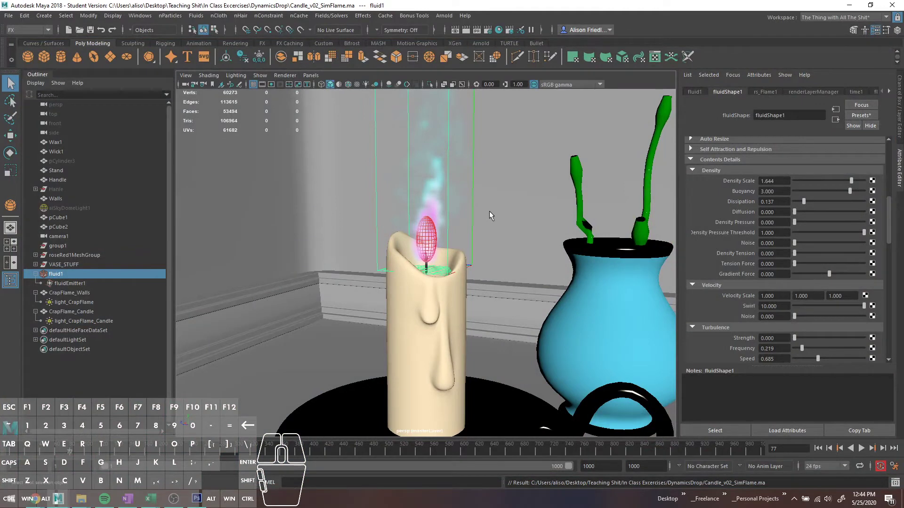
# Step: Select the whole candle and vase scene without fluid1 and assign a new aiAmbientOcclusion material to it
pyautogui.moveTo(288, 162); pyautogui.dragTo(675, 382)
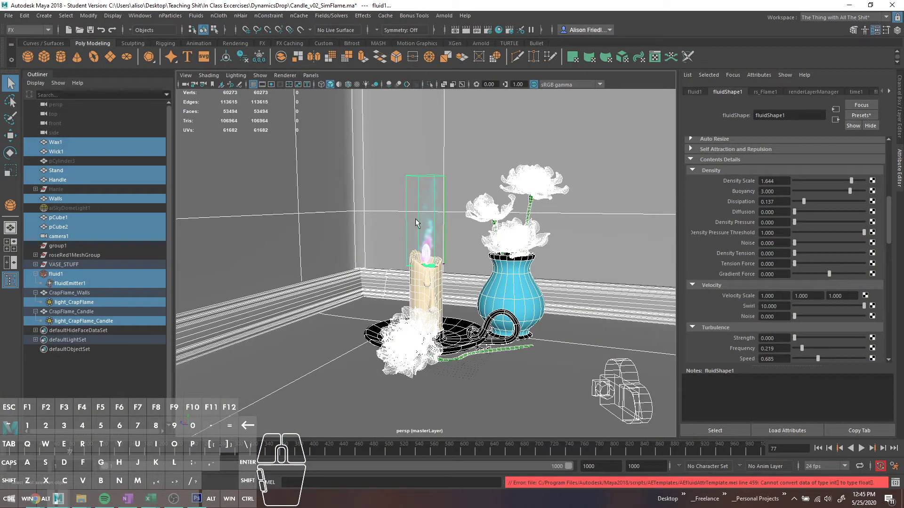
pyautogui.keyDown('ctrl'); pyautogui.click(56, 274); pyautogui.keyUp('ctrl')
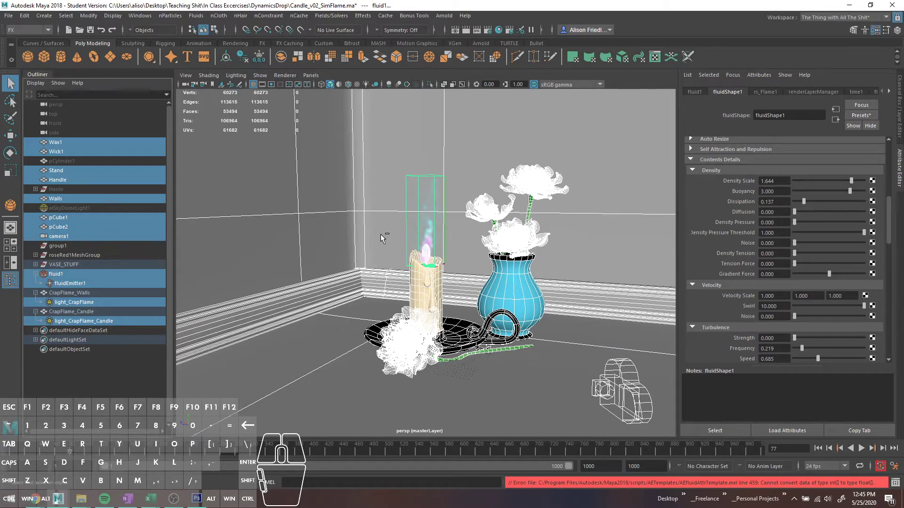
pyautogui.moveTo(373, 208); pyautogui.dragTo(394, 438, button='right')
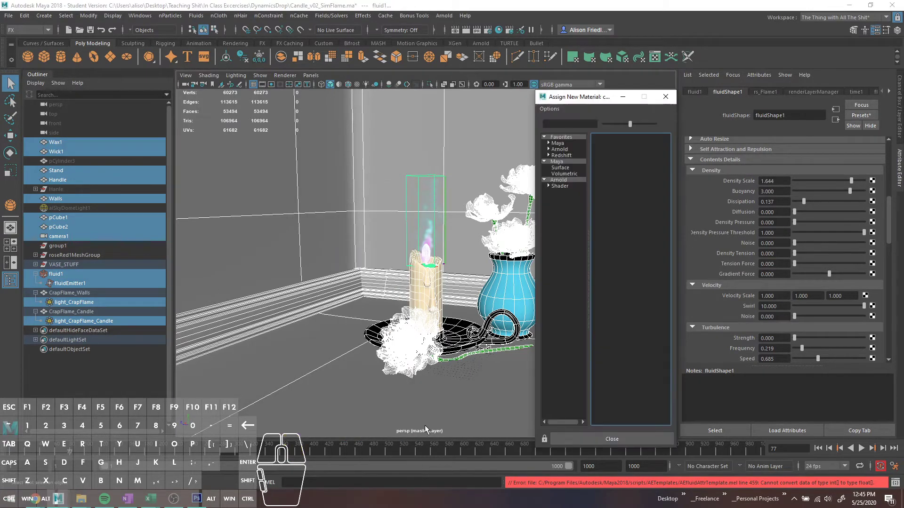
pyautogui.click(574, 179)
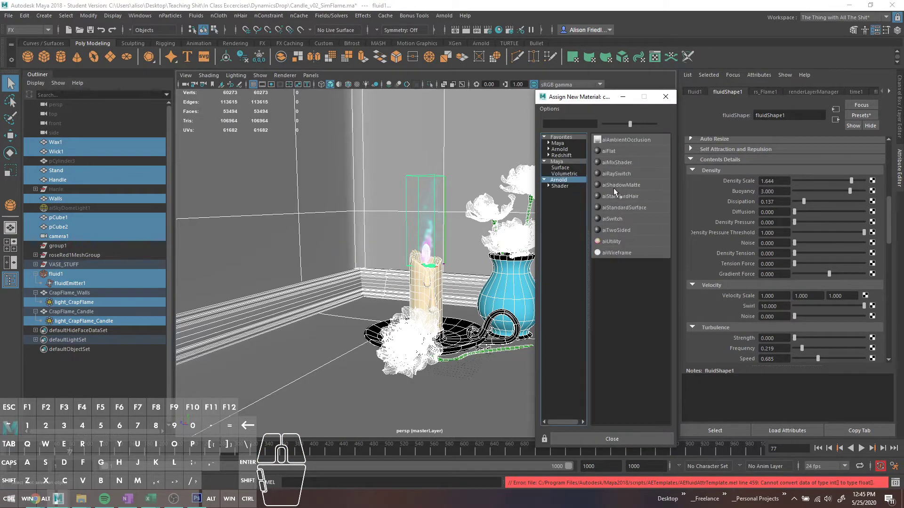
pyautogui.click(616, 139)
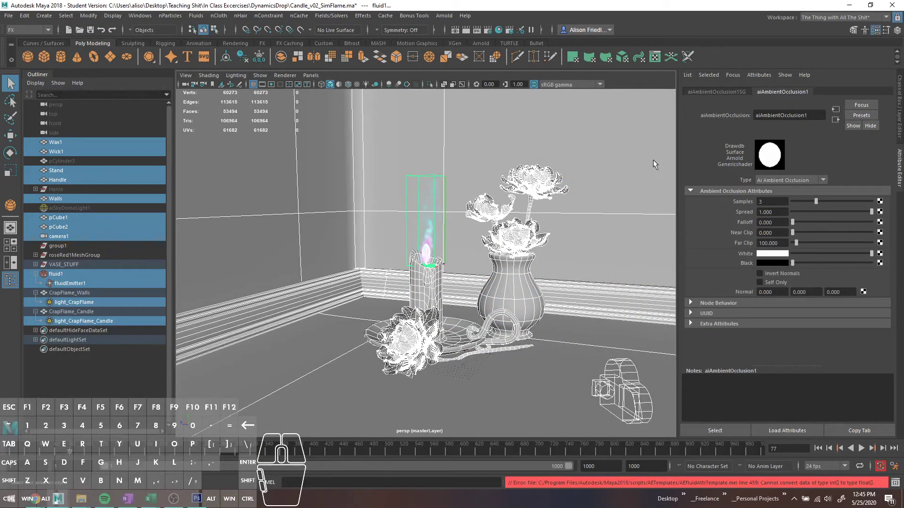
# Step: Start an Arnold RenderView render from cameraShape1 and hide fluid1 so the flame stays out of the occlusion pass
pyautogui.click(445, 15)
pyautogui.click(467, 44)
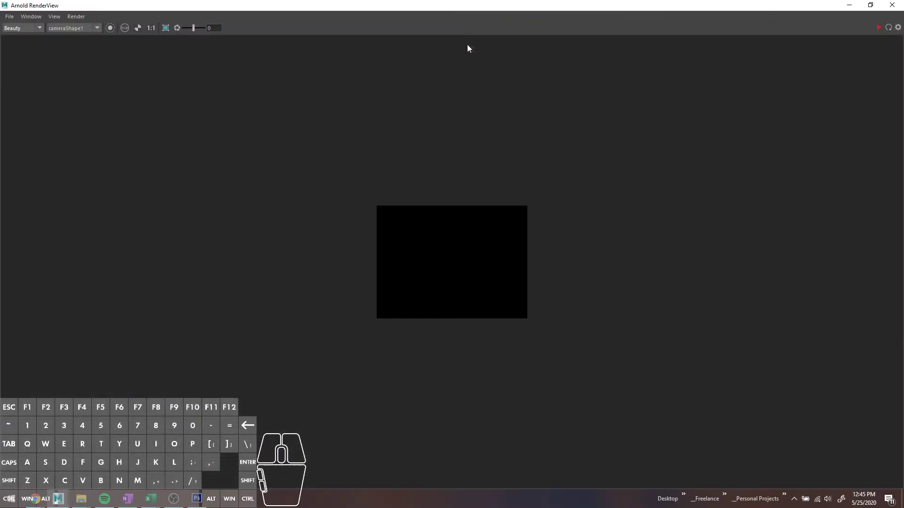
pyautogui.click(878, 27)
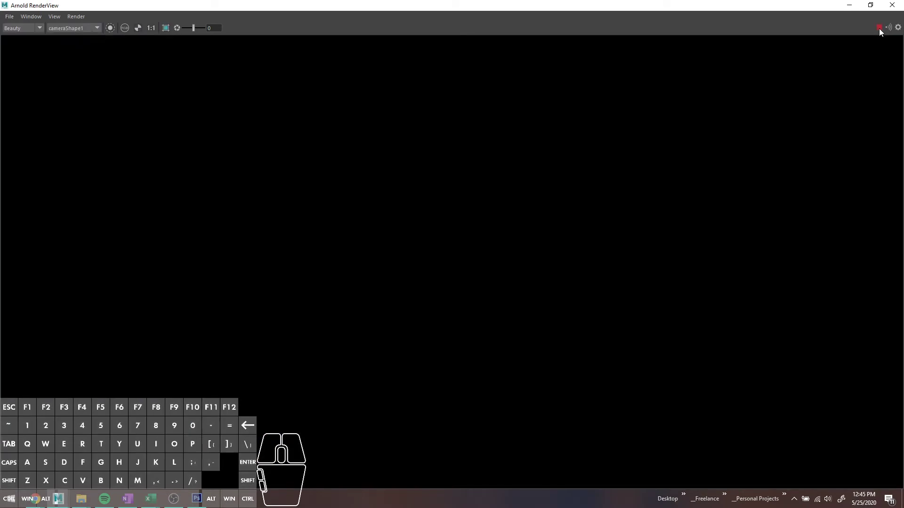
pyautogui.click(849, 5)
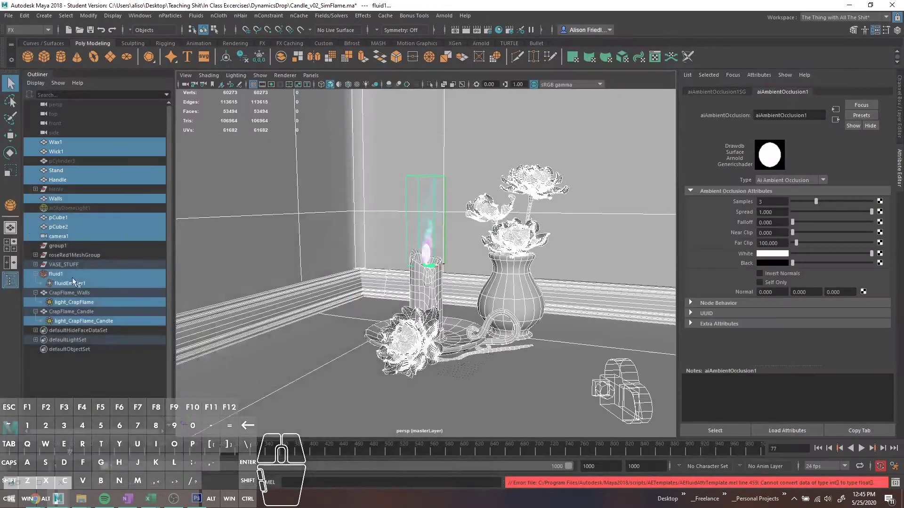
pyautogui.click(72, 276)
pyautogui.hotkey('ctrl', 'h')
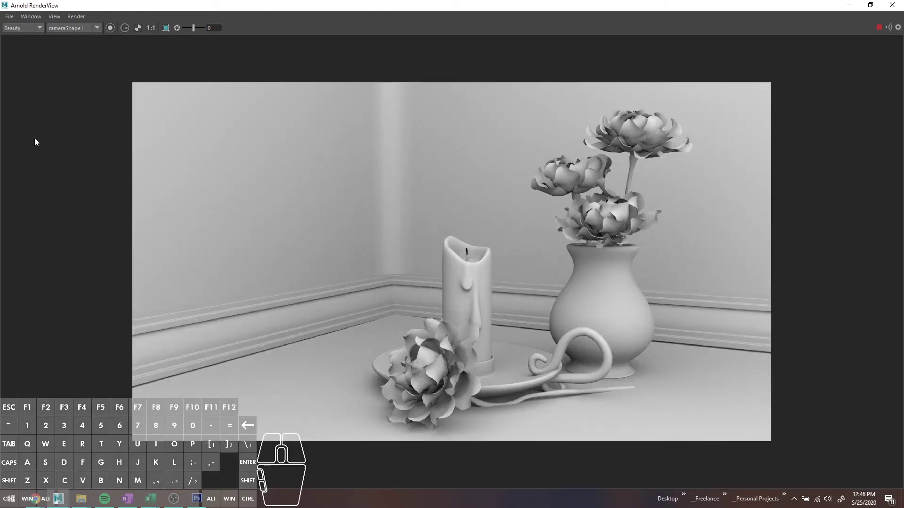
# Step: Save the occlusion render, switch to Photoshop and place the BlueFlame_AO image over the BlueFlame_Final document
pyautogui.click(9, 16)
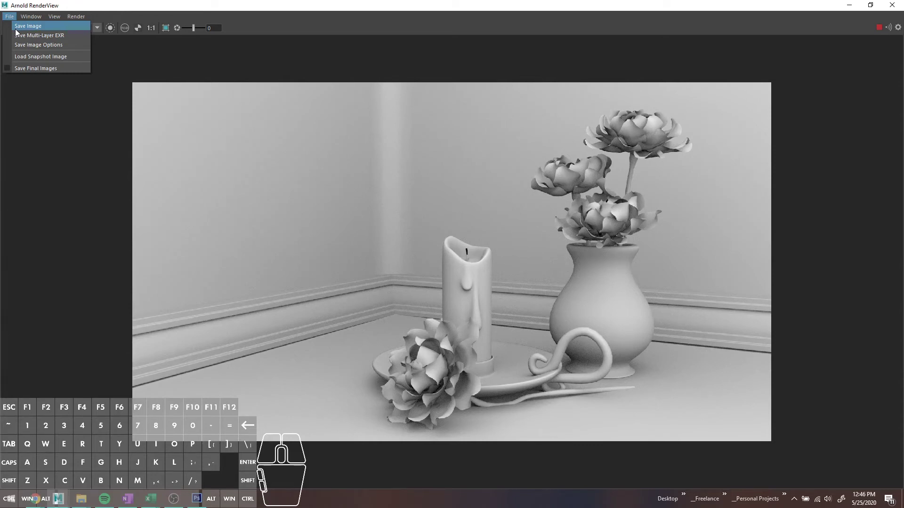
pyautogui.click(16, 27)
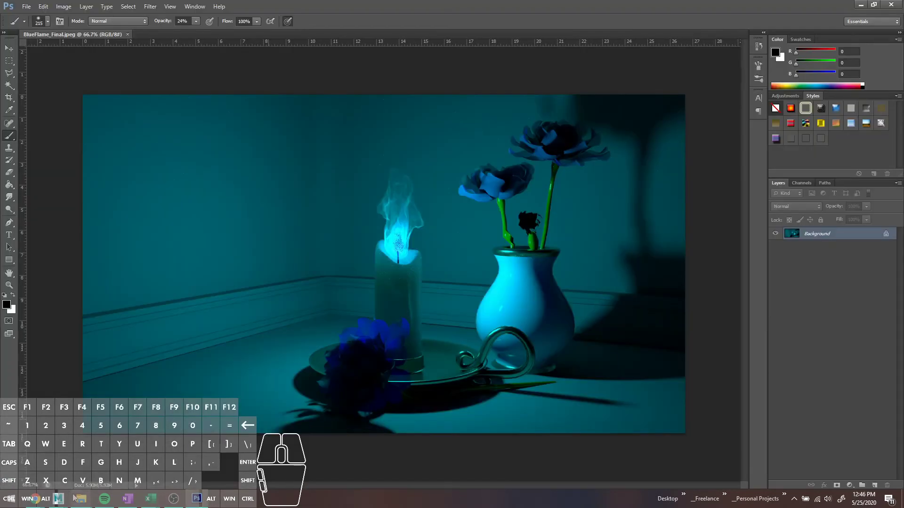
pyautogui.moveTo(82, 498)
pyautogui.click(113, 464)
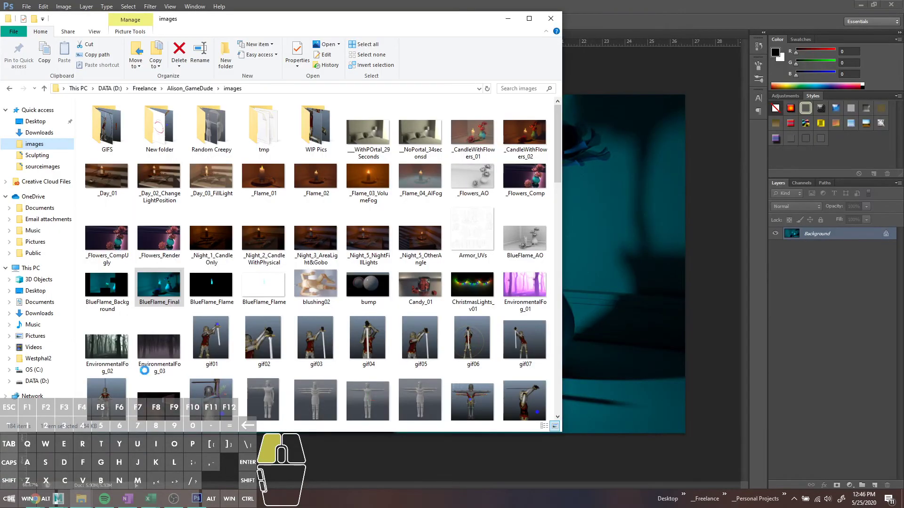
pyautogui.moveTo(524, 236); pyautogui.dragTo(634, 250)
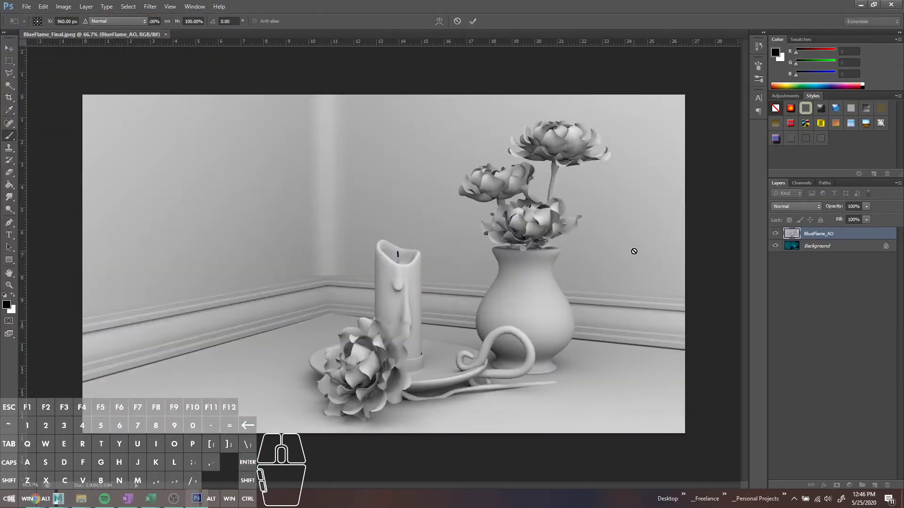
pyautogui.press('Return')
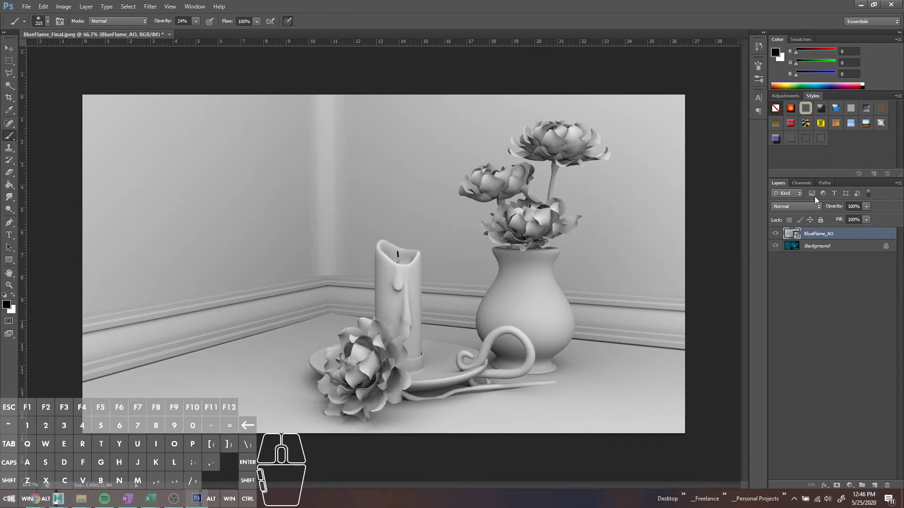
# Step: Set the BlueFlame_AO layer's blending mode to Multiply and rasterize the layer
pyautogui.click(793, 209)
pyautogui.click(797, 245)
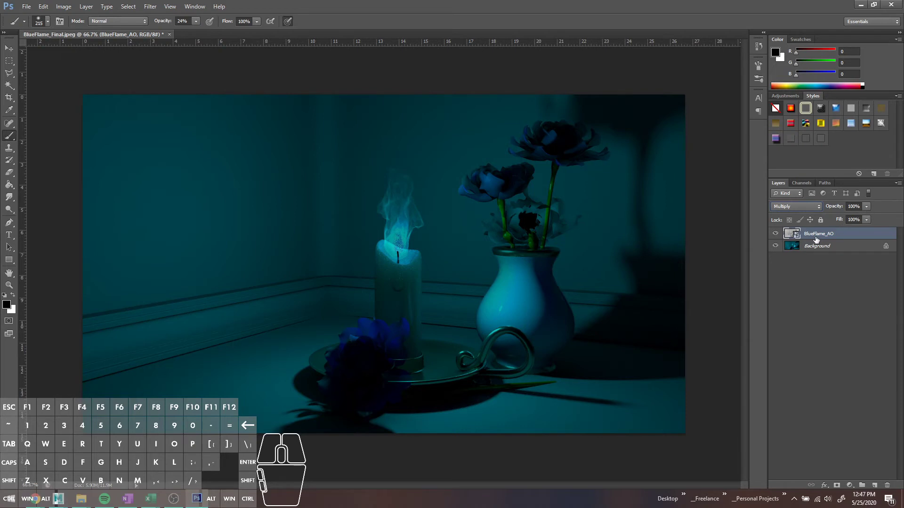
pyautogui.rightClick(814, 236)
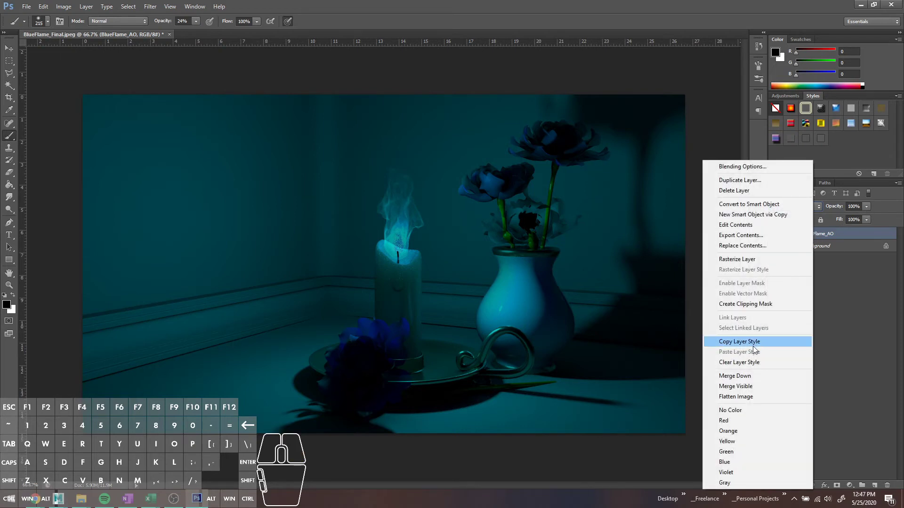
pyautogui.click(755, 259)
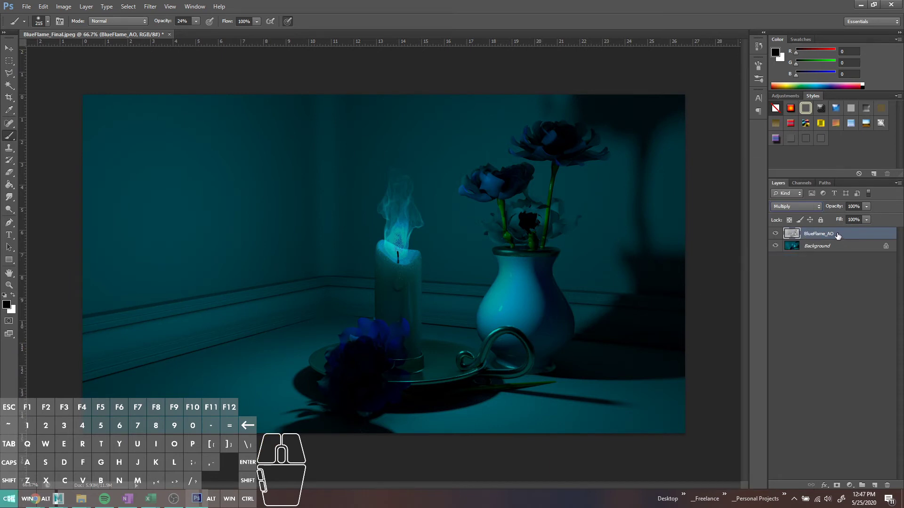
# Step: Apply Levels to the BlueFlame_AO layer with input midtones at 2.77 and input white at 195
pyautogui.hotkey('ctrl', 'l')
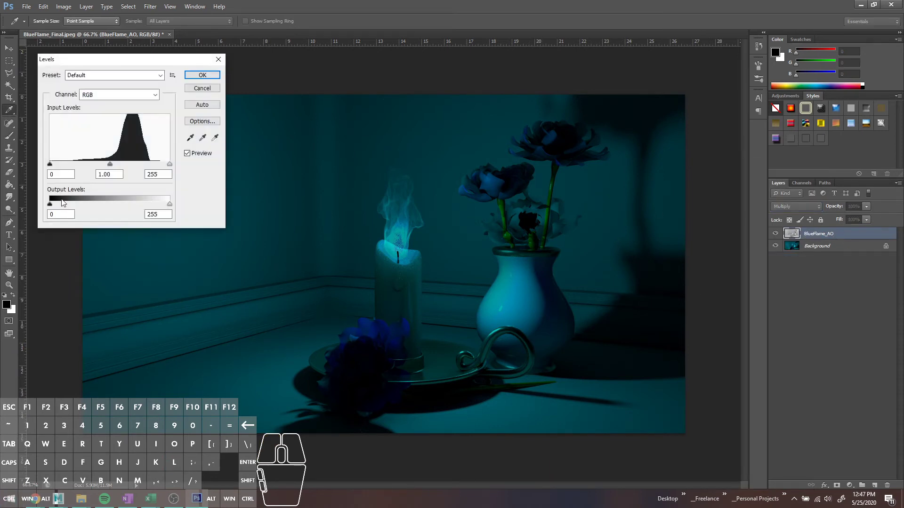
pyautogui.moveTo(110, 164); pyautogui.dragTo(53, 170)
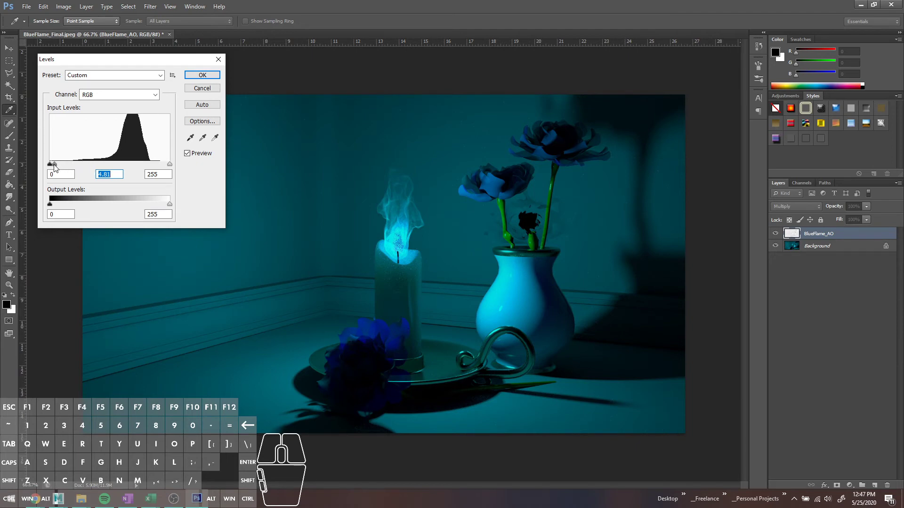
pyautogui.moveTo(55, 167)
pyautogui.mouseDown()
pyautogui.moveTo(38, 165)
pyautogui.moveTo(67, 166)
pyautogui.mouseUp()
pyautogui.moveTo(168, 166); pyautogui.dragTo(141, 169)
pyautogui.click(215, 73)
pyautogui.press('b')
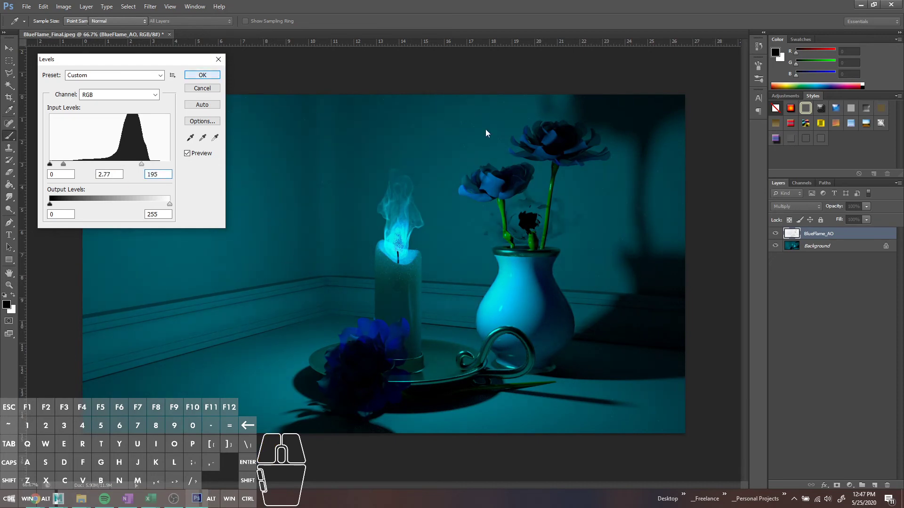
# Step: Toggle the BlueFlame_AO layer's visibility to compare the image with and without the occlusion pass
pyautogui.click(775, 233)
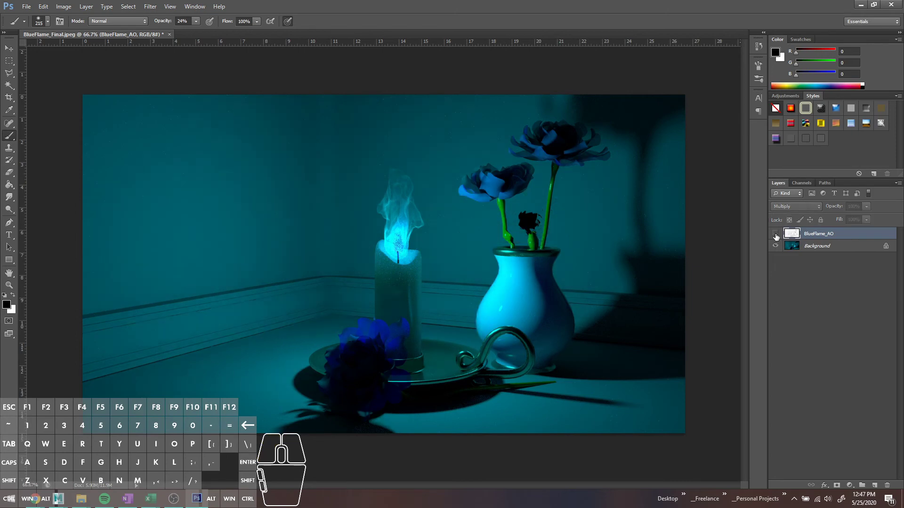
pyautogui.click(776, 234)
pyautogui.click(776, 234)
pyautogui.click(775, 234)
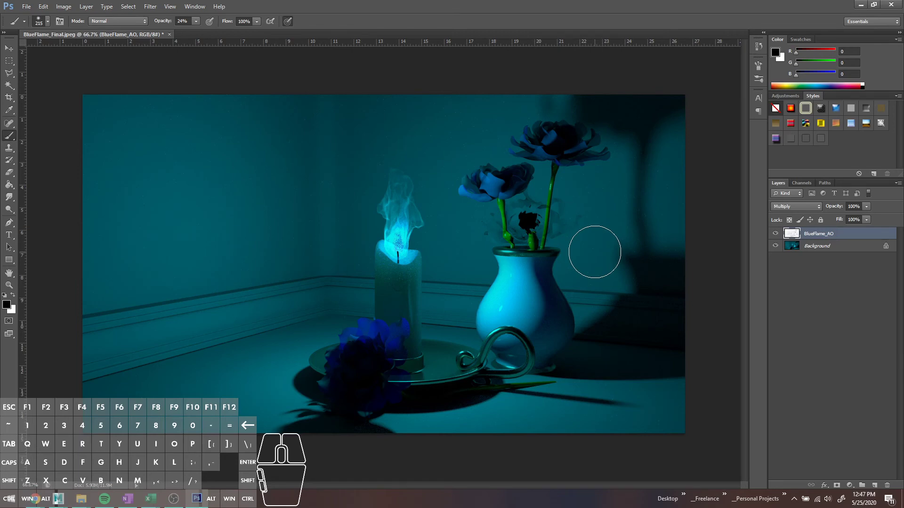
pyautogui.moveTo(594, 252); pyautogui.dragTo(606, 227)
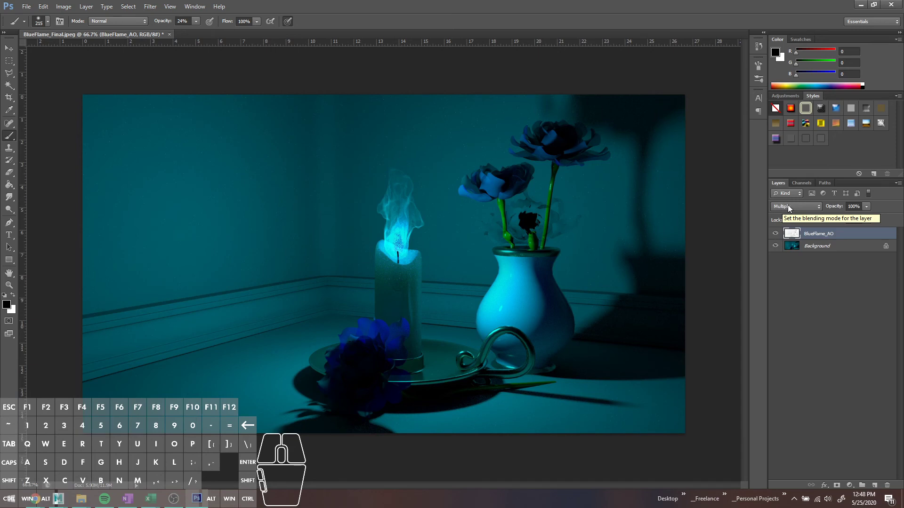
# Step: Switch to Maya and examine the aiAmbientOcclusion1 shader attributes on the vase
pyautogui.moveTo(59, 499)
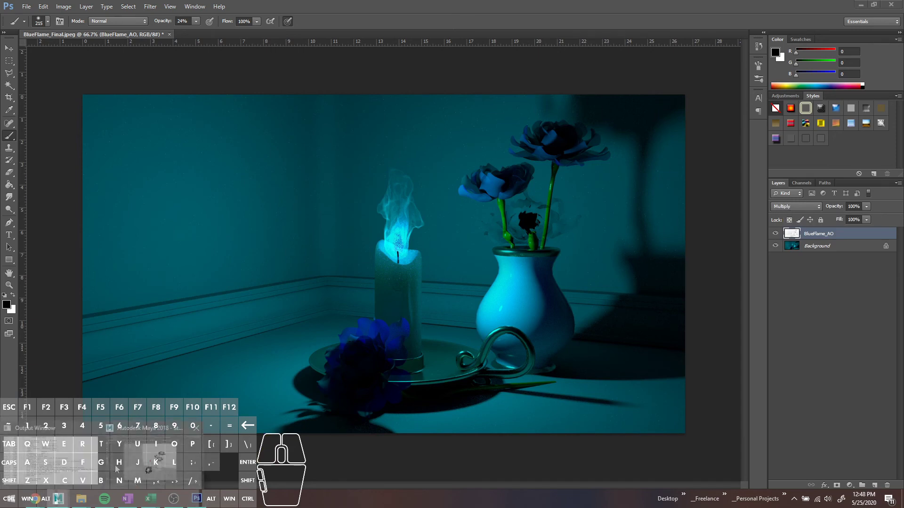
pyautogui.click(117, 469)
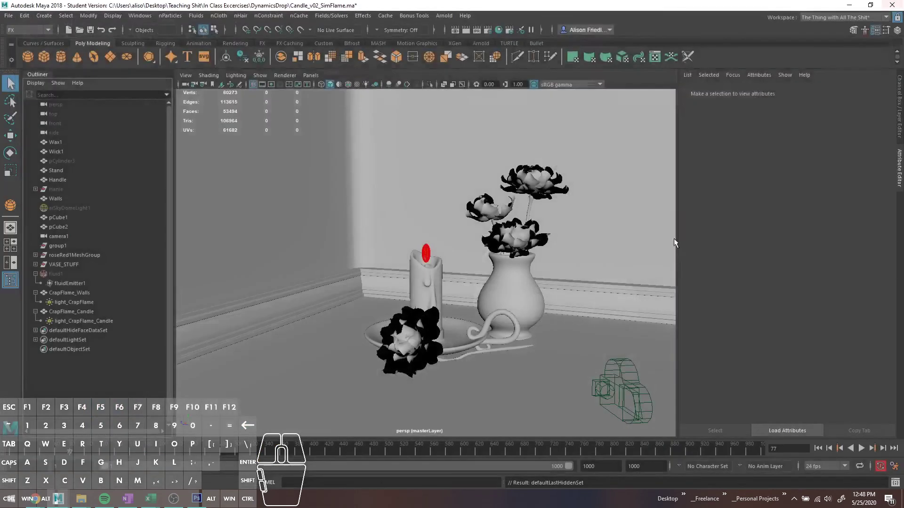
pyautogui.click(514, 264)
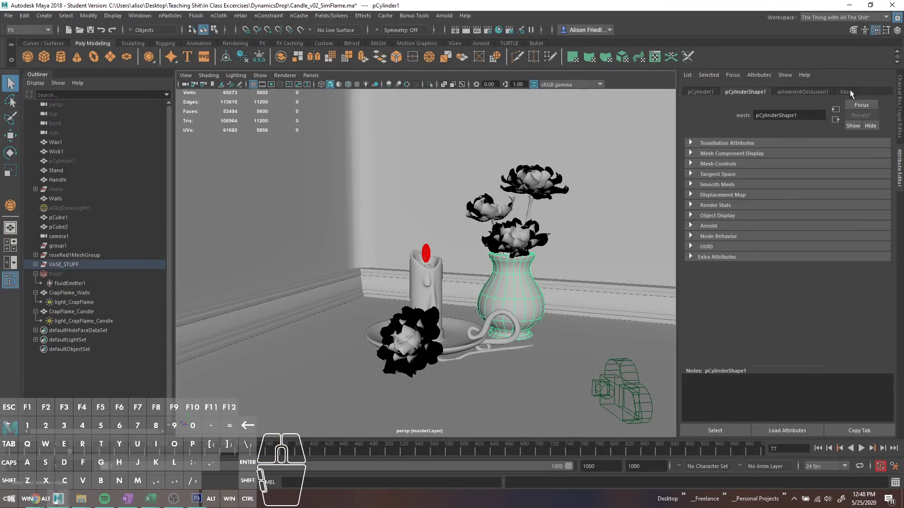
pyautogui.click(849, 89)
pyautogui.click(821, 93)
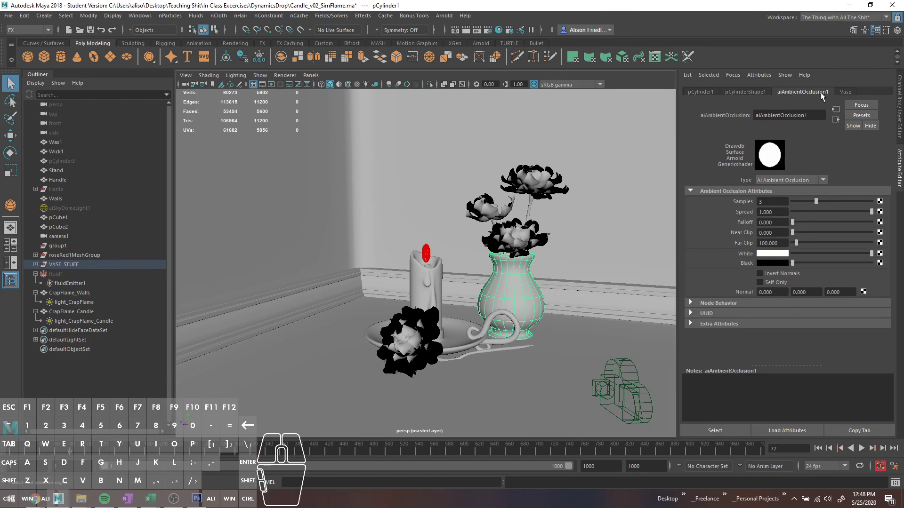